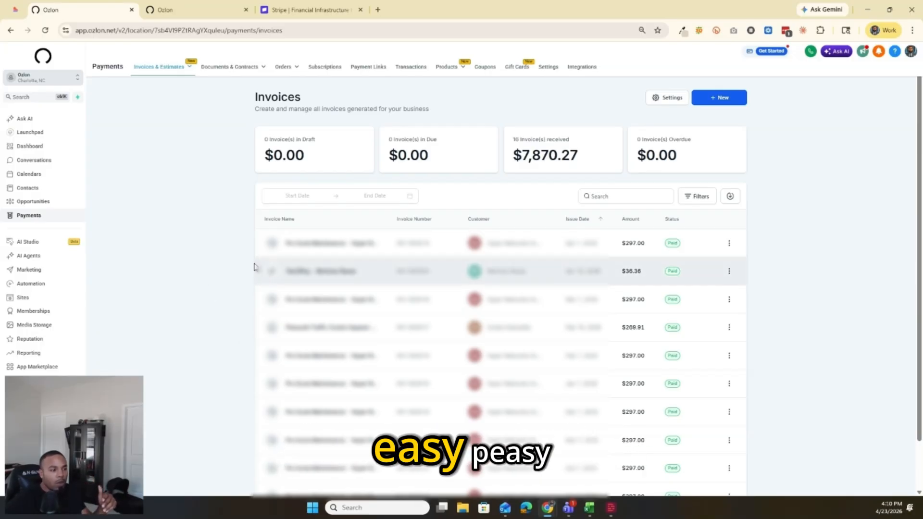
# Step: Show the options for creating a new invoice, and view the first paid $297.00 invoice in the list
pyautogui.click(746, 102)
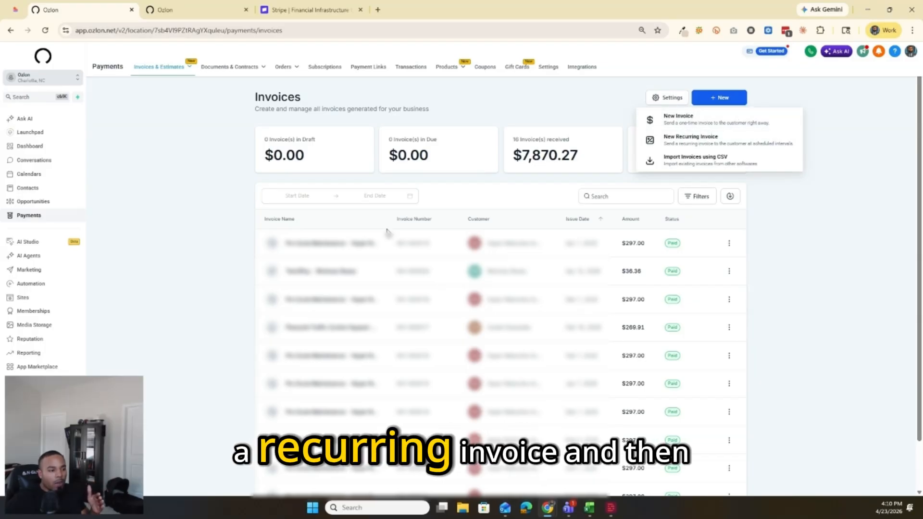
pyautogui.click(327, 246)
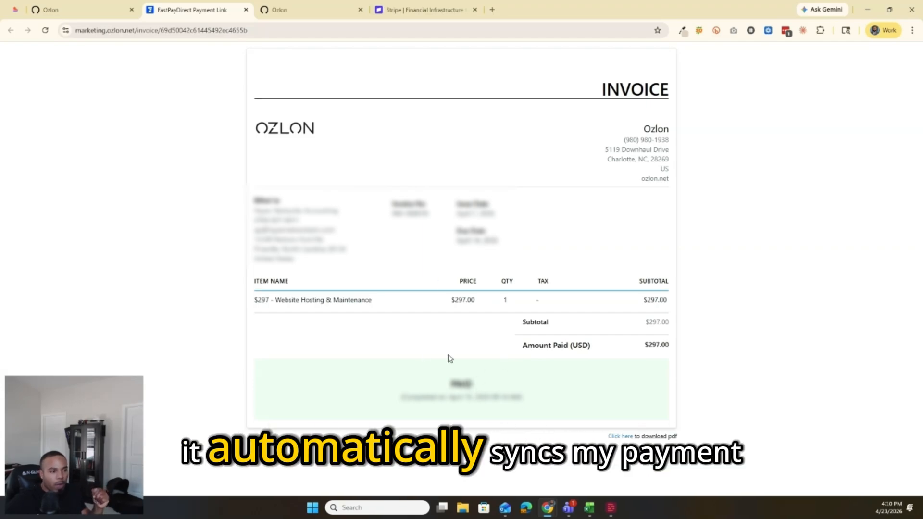
# Step: View the Stripe website, and review the payment providers available in the Ozlon payment integrations
pyautogui.click(421, 11)
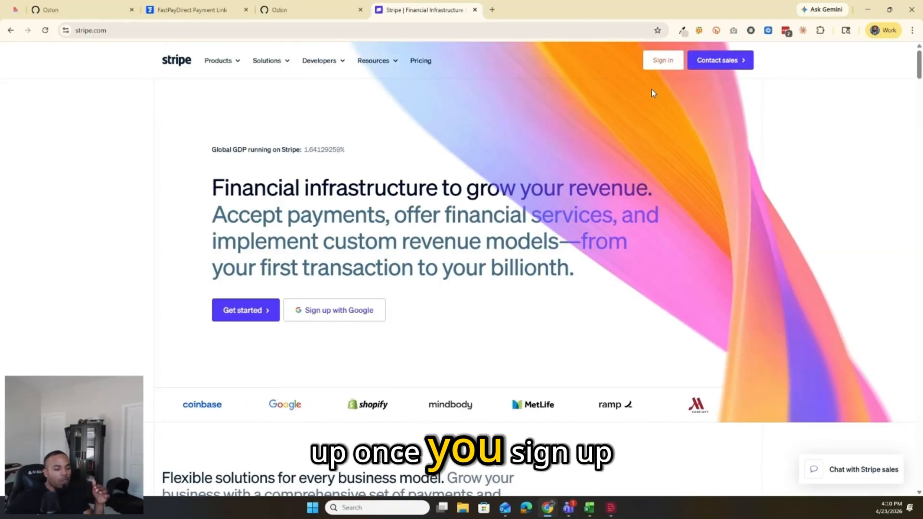
pyautogui.click(273, 11)
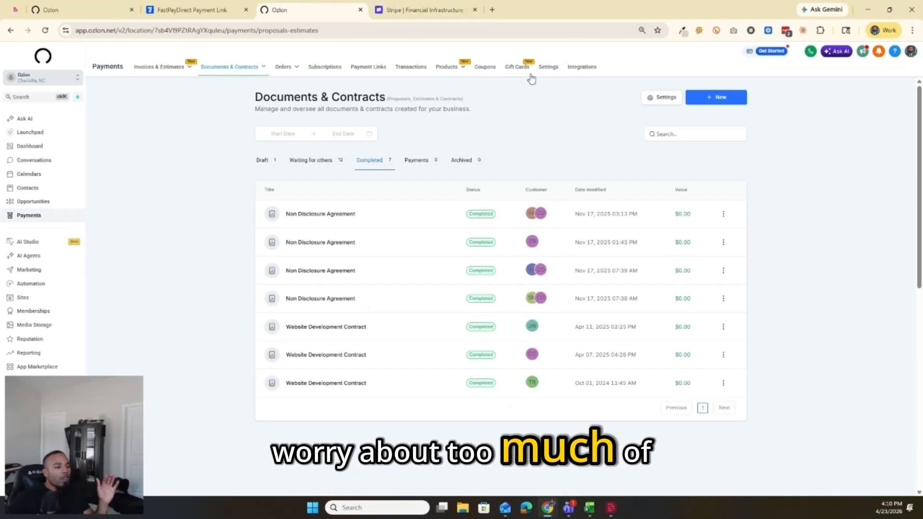
pyautogui.click(582, 68)
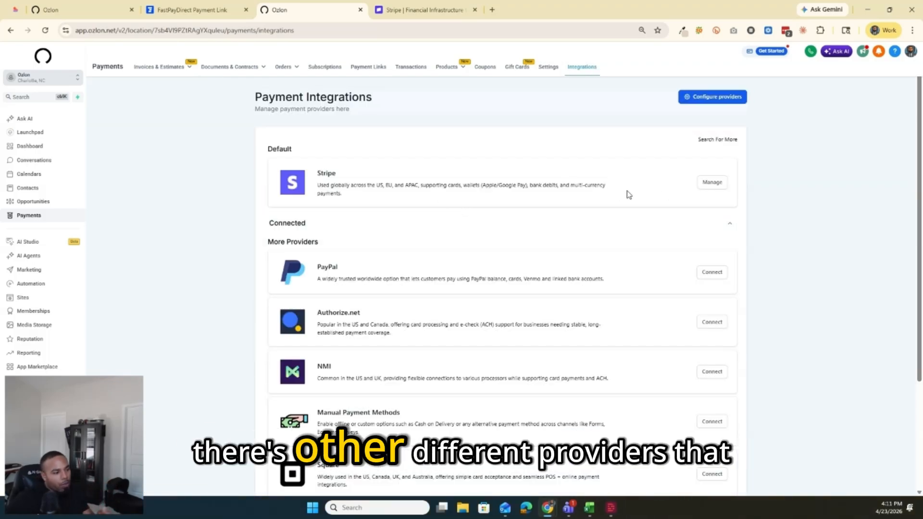
pyautogui.scroll(-1, 625, 258)
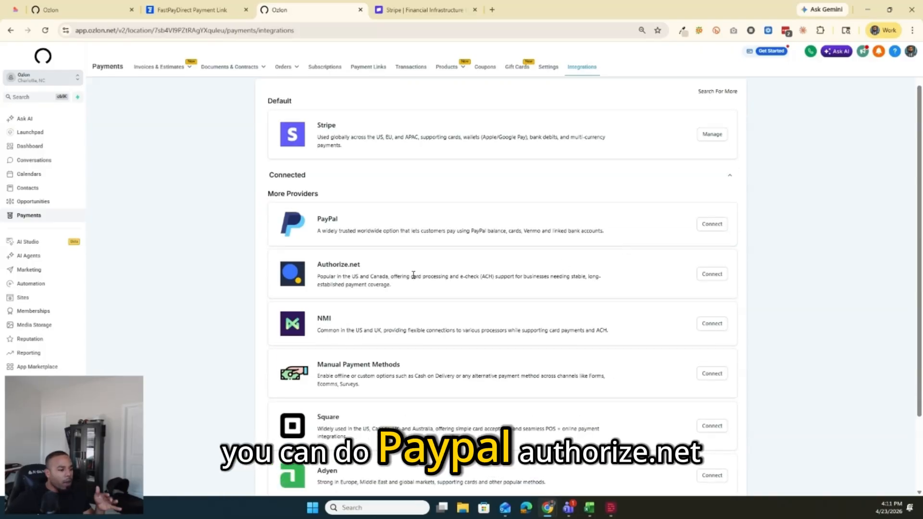
pyautogui.scroll(-1, 416, 278)
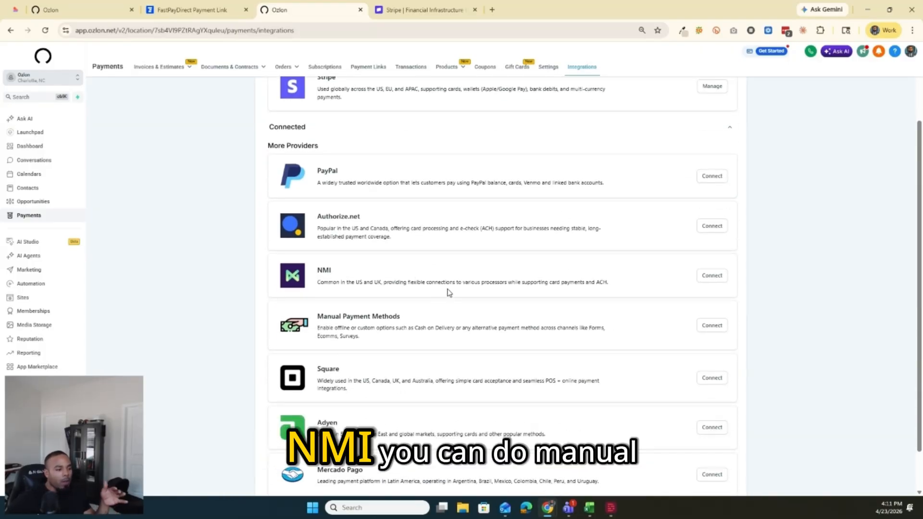
pyautogui.scroll(-1, 447, 292)
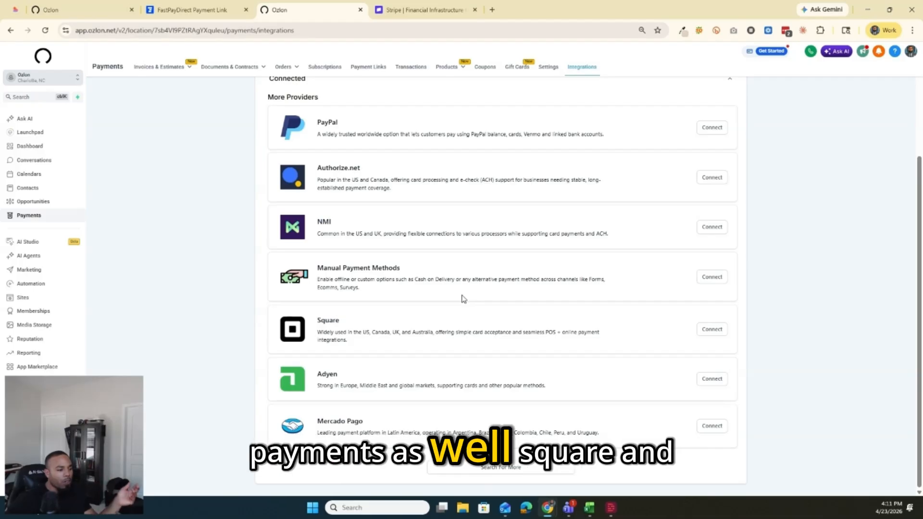
pyautogui.scroll(3, 525, 475)
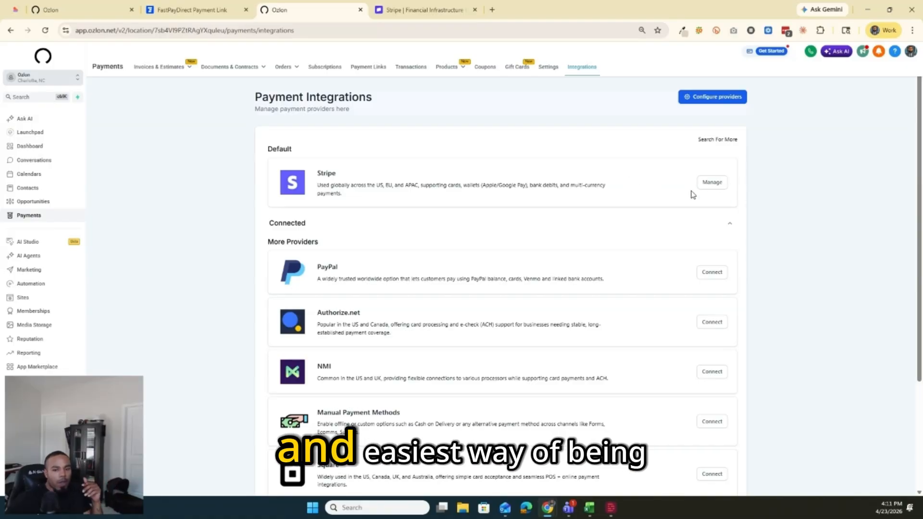
# Step: Open all documents and contracts and list only the completed ones
pyautogui.click(190, 69)
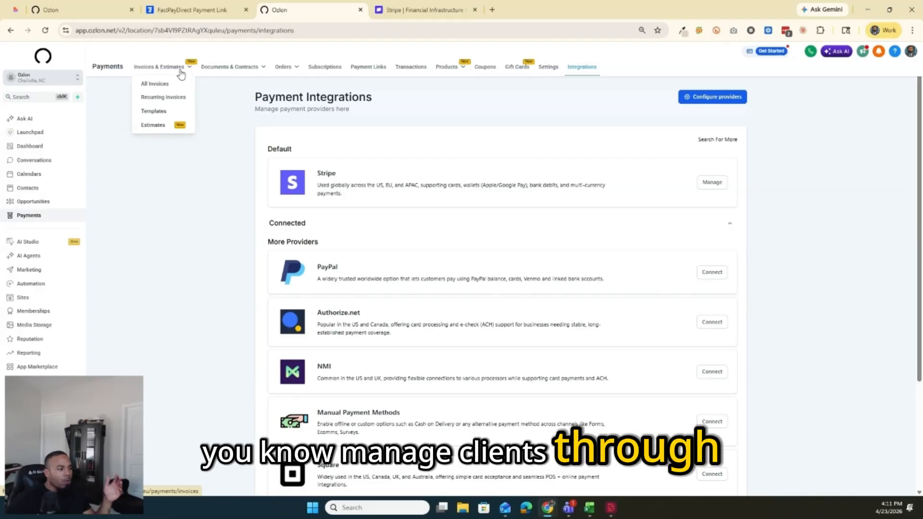
pyautogui.moveTo(238, 73)
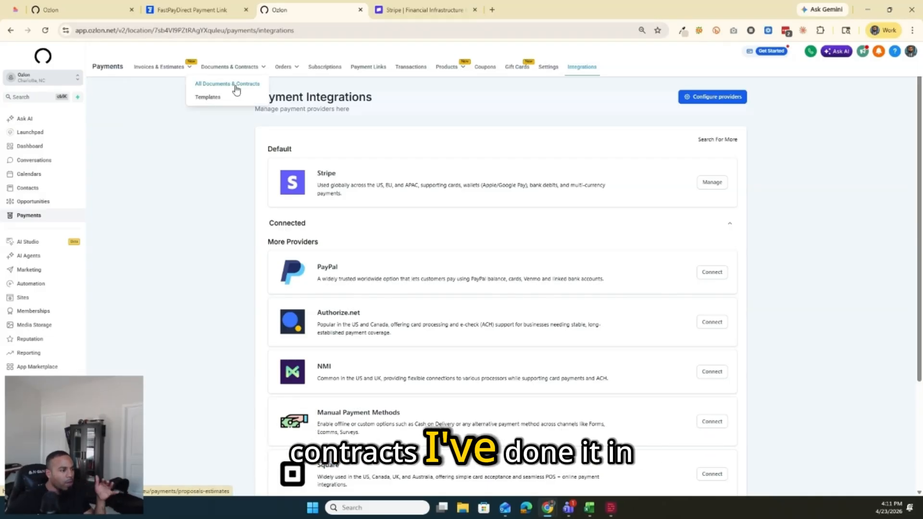
pyautogui.click(235, 87)
pyautogui.click(382, 165)
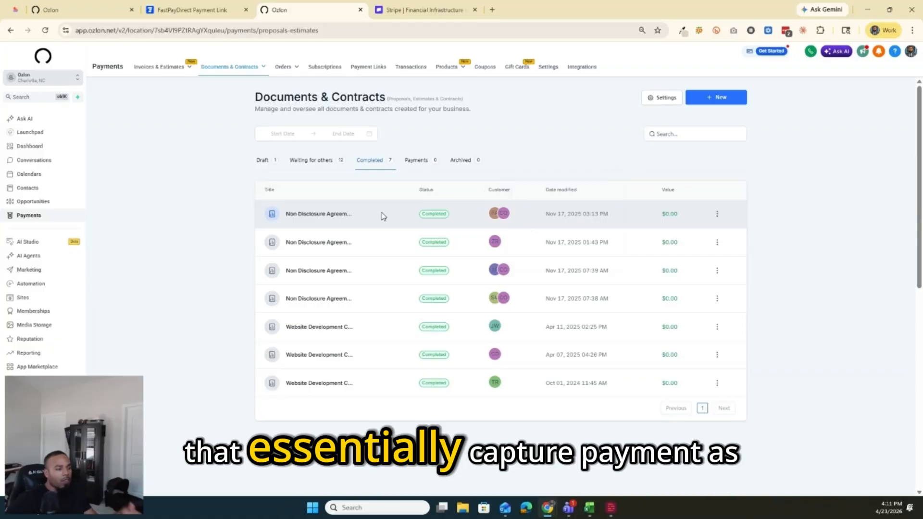
# Step: Start creating a new product from the product list and examine its form down to the media and price fields
pyautogui.moveTo(448, 67)
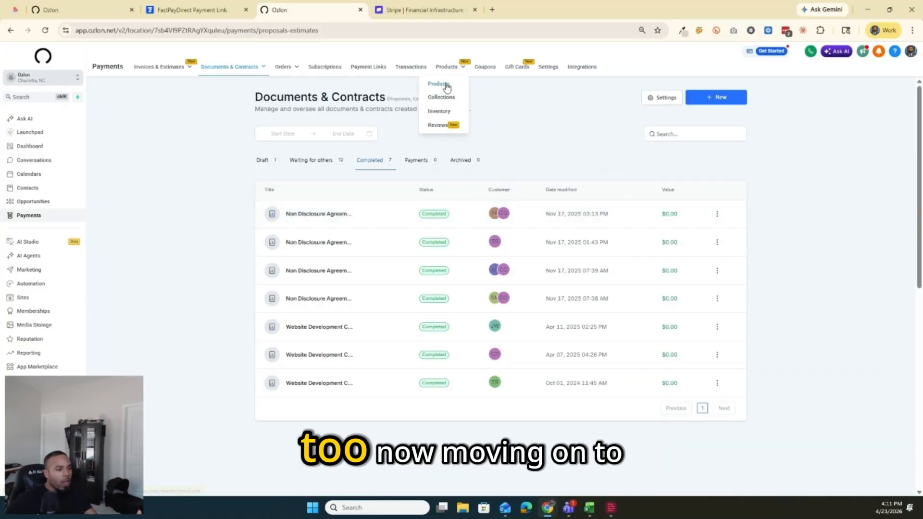
pyautogui.click(438, 84)
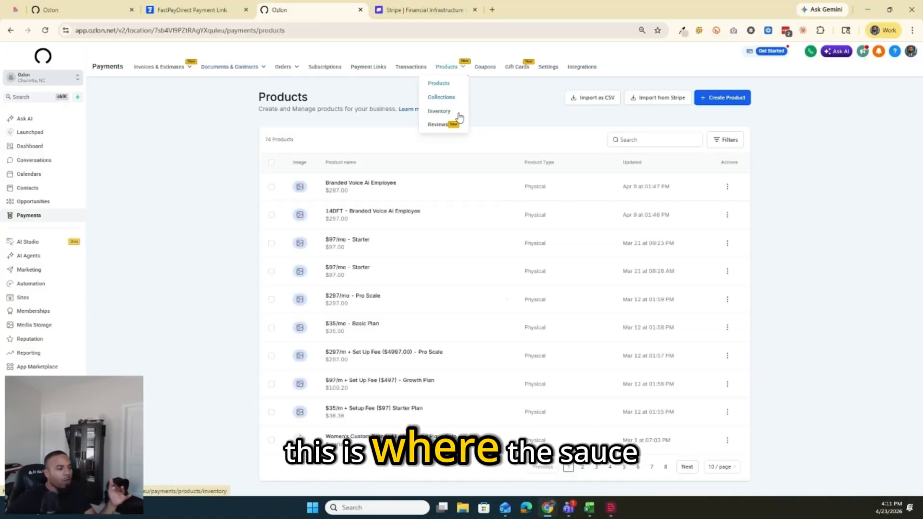
pyautogui.click(740, 105)
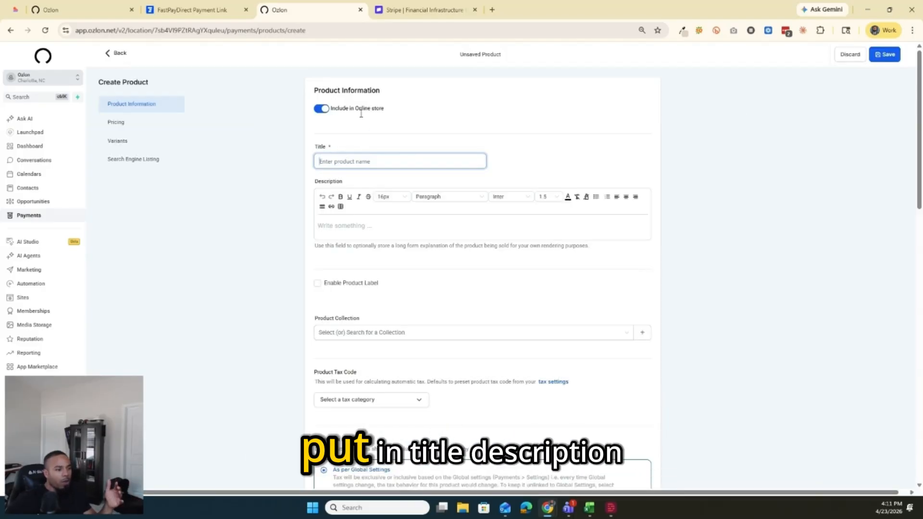
pyautogui.scroll(-12, 389, 231)
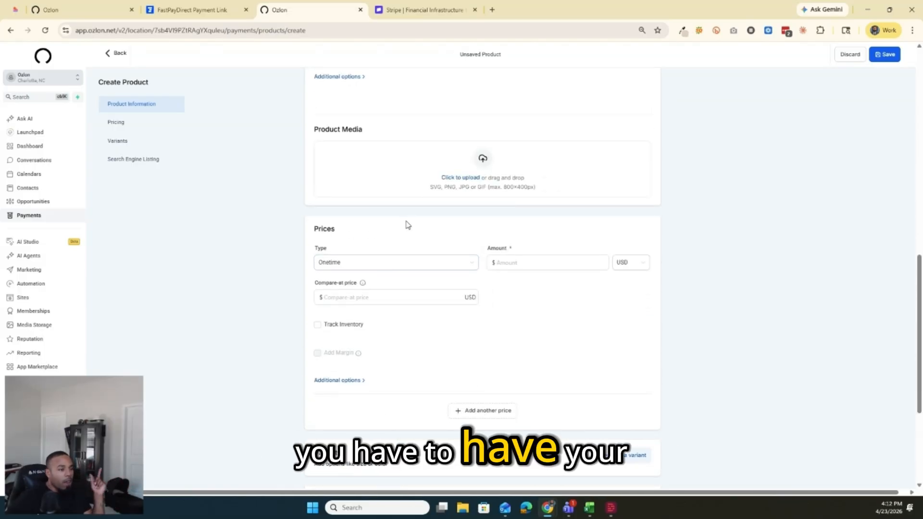
# Step: Check the Stripe website, and examine the price types offered for the unsaved product
pyautogui.click(426, 9)
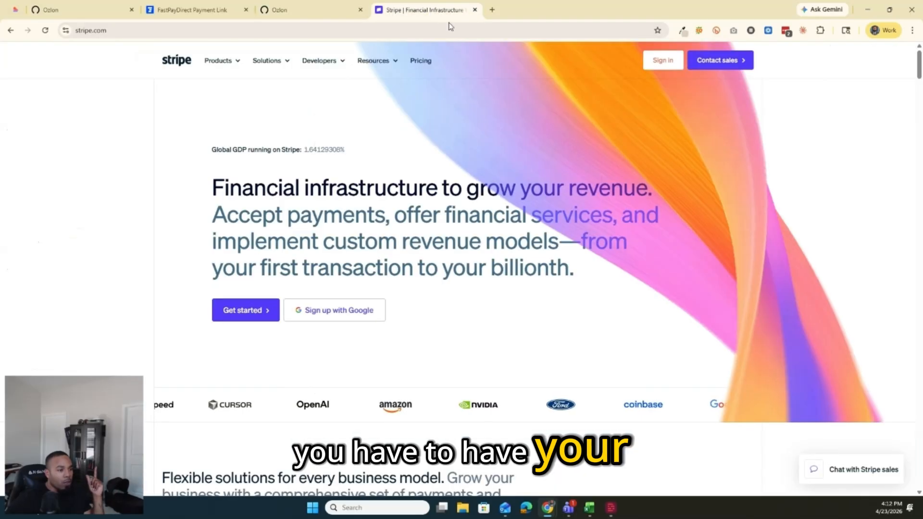
pyautogui.click(308, 10)
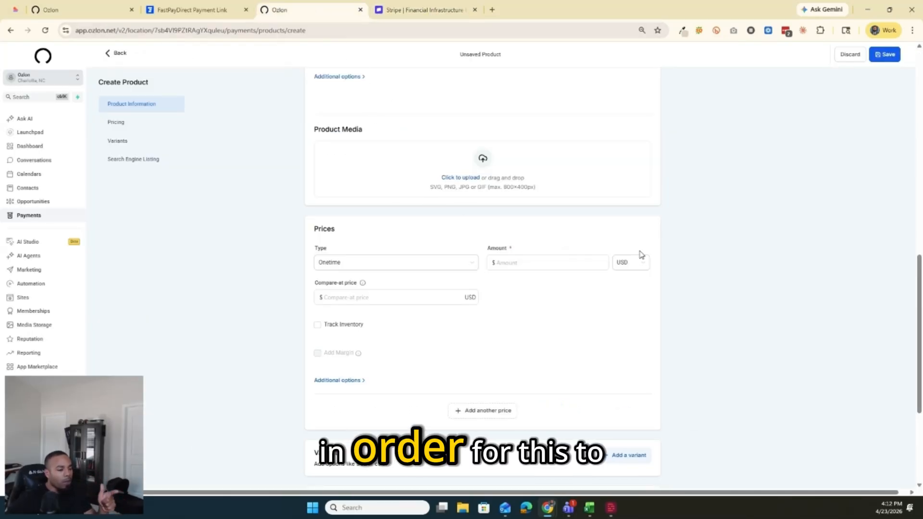
pyautogui.click(455, 266)
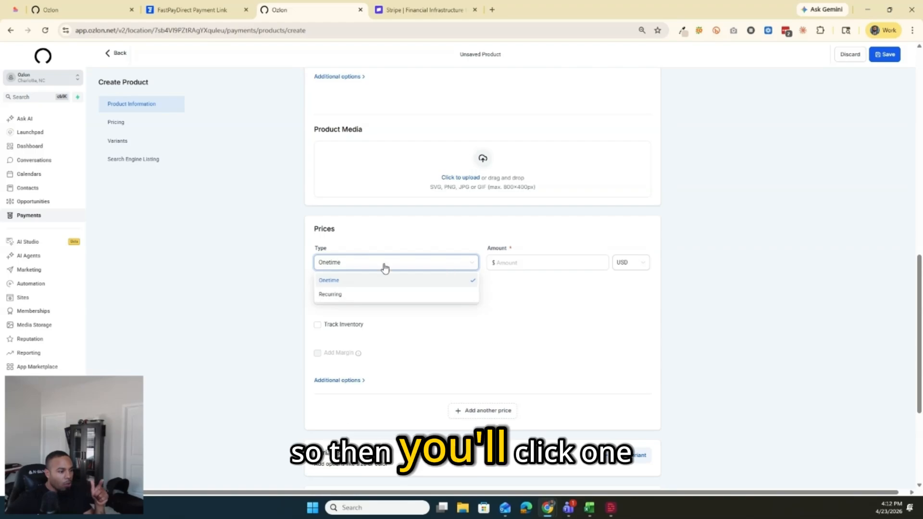
pyautogui.click(569, 305)
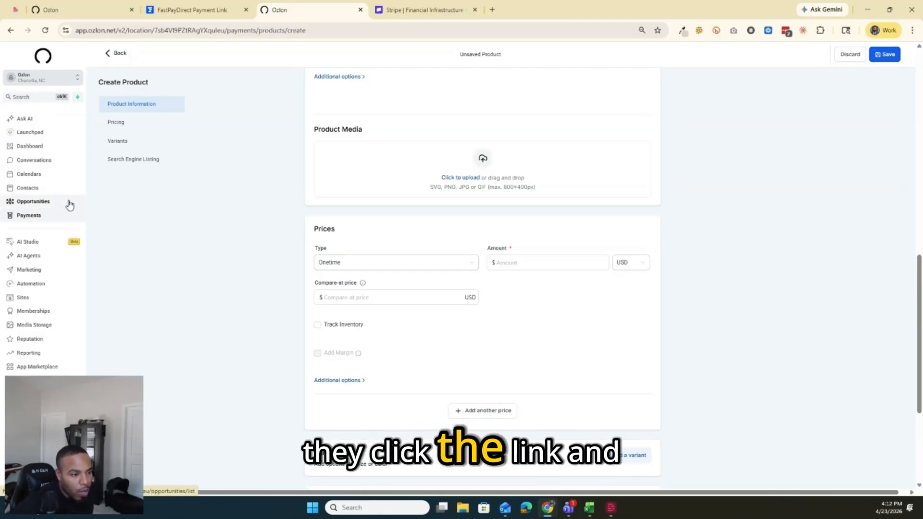
# Step: Open the third unread conversation in the team inbox and start a payment request from its SMS message
pyautogui.click(49, 165)
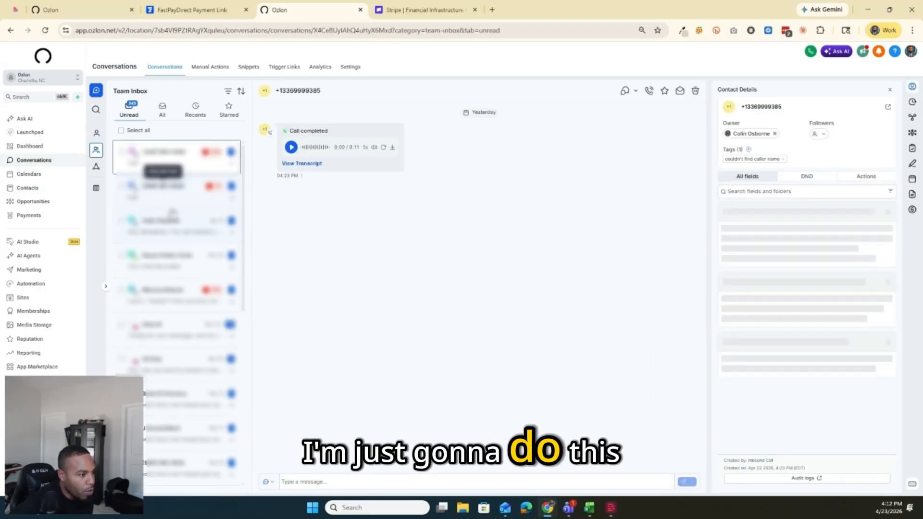
pyautogui.click(268, 482)
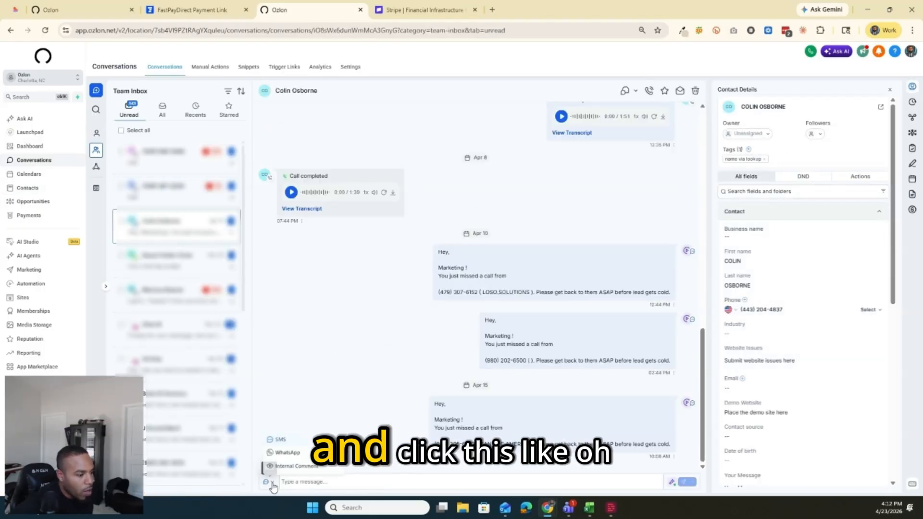
pyautogui.click(344, 482)
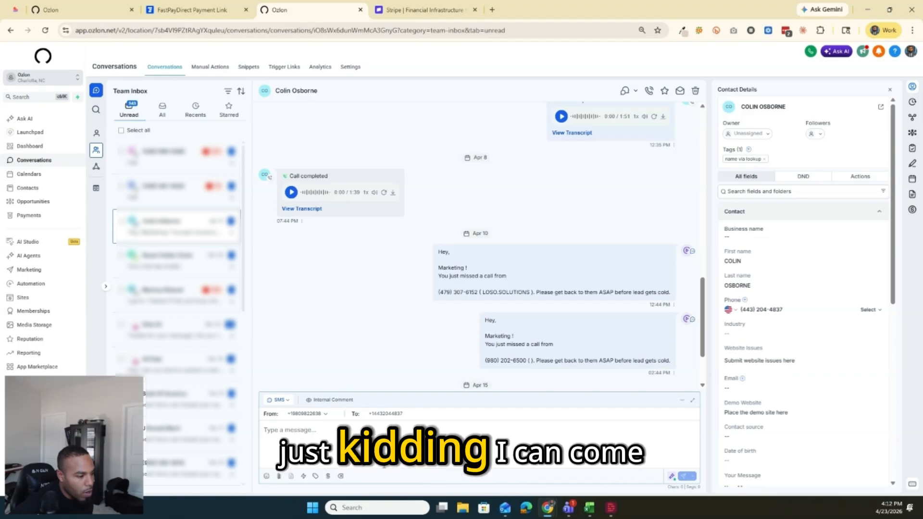
pyautogui.click(329, 476)
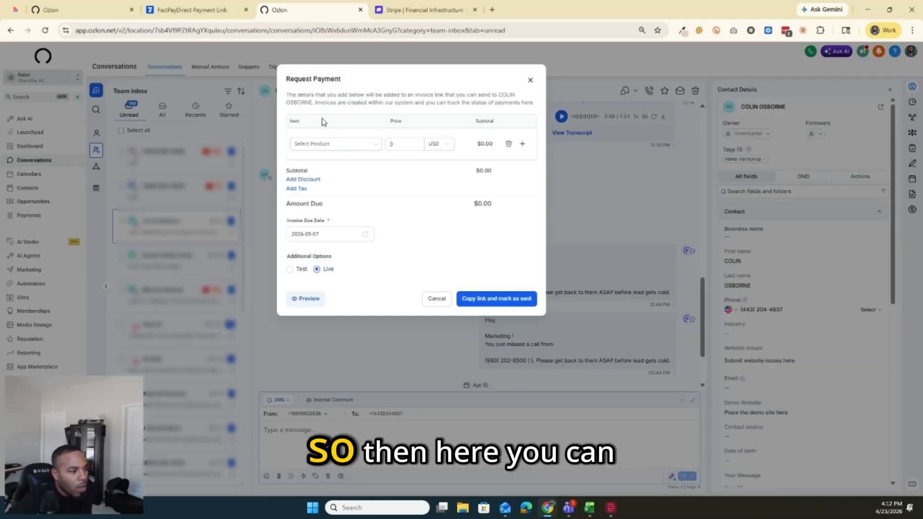
# Step: Browse the products for the payment request, and try adding a second item row before discarding the request
pyautogui.click(373, 143)
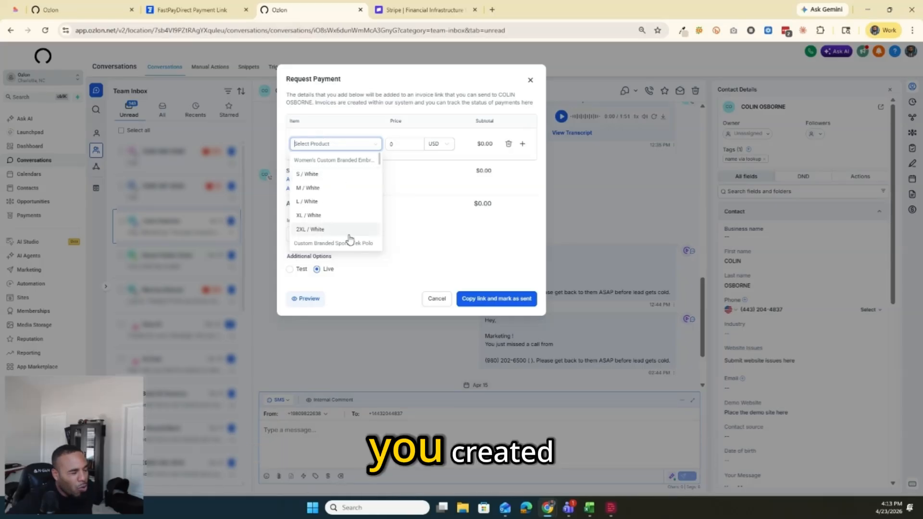
pyautogui.click(522, 144)
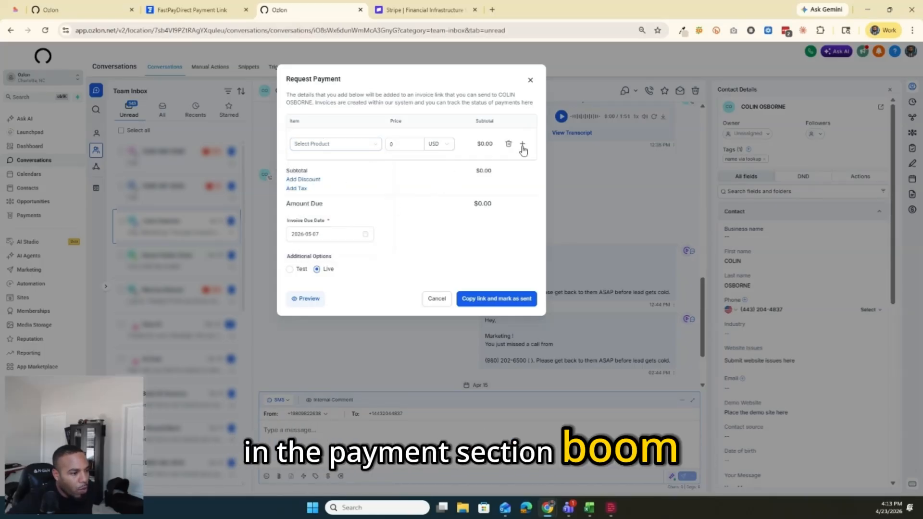
pyautogui.click(522, 145)
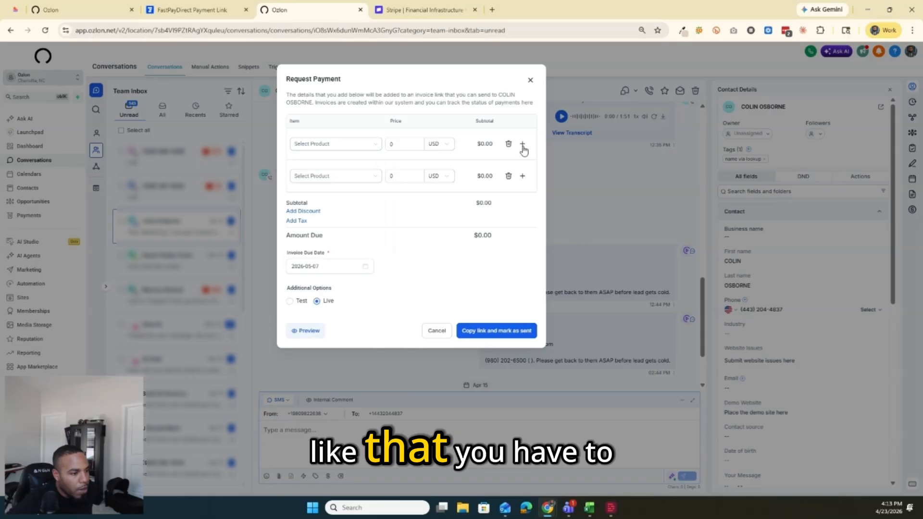
pyautogui.click(509, 176)
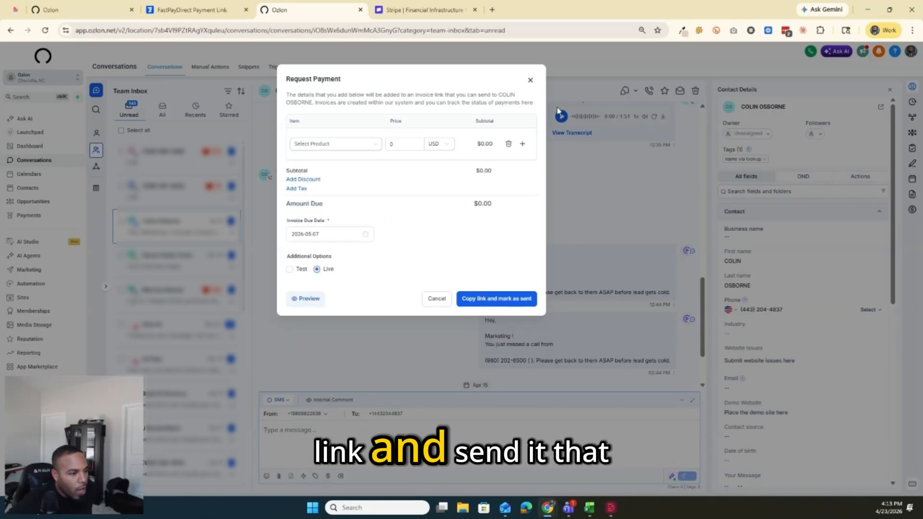
pyautogui.click(531, 80)
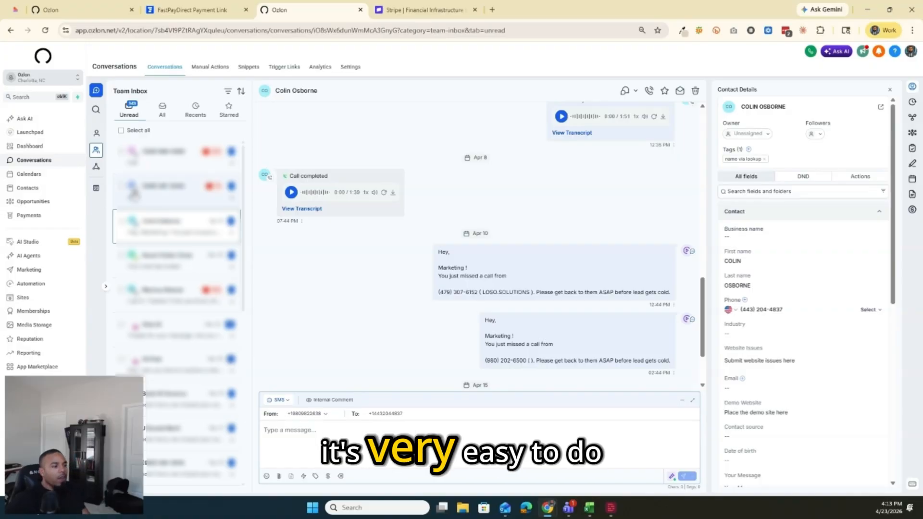
# Step: Open the Product Ladder funnel from the Buy Funnels folder in the sites area
pyautogui.click(67, 214)
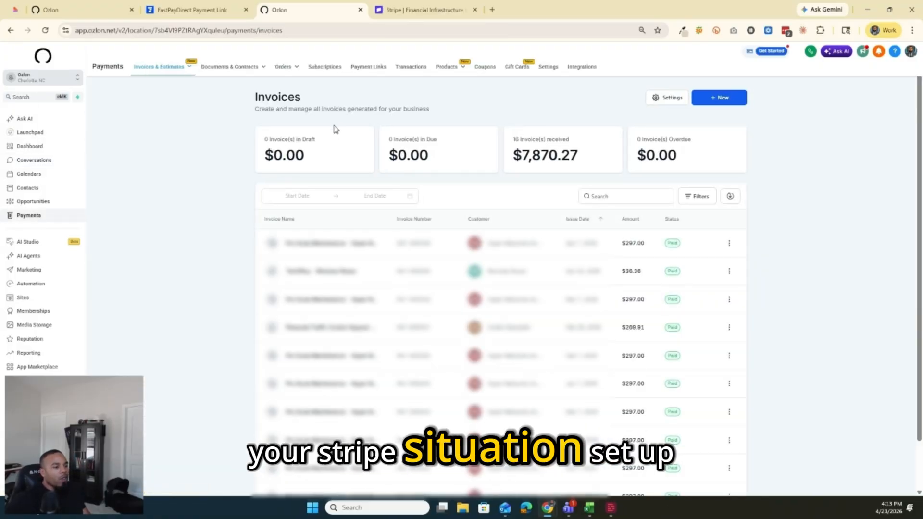
pyautogui.click(51, 296)
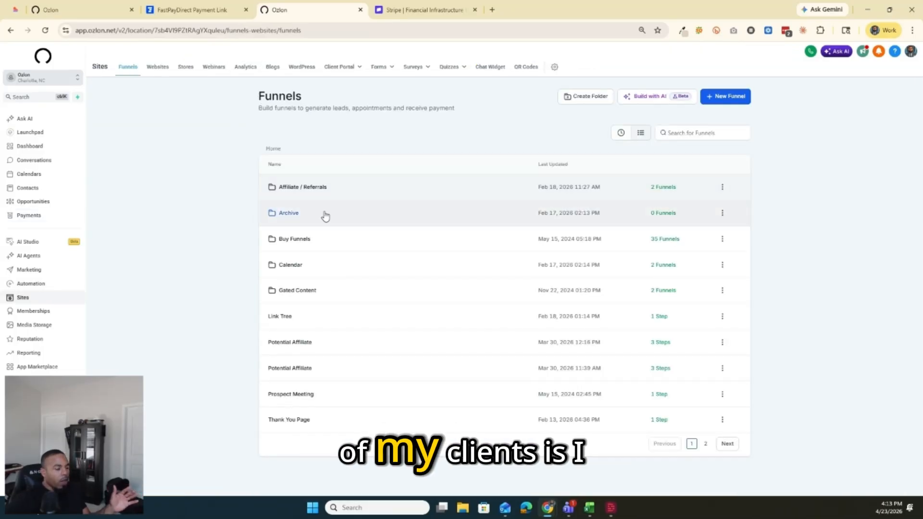
pyautogui.click(307, 245)
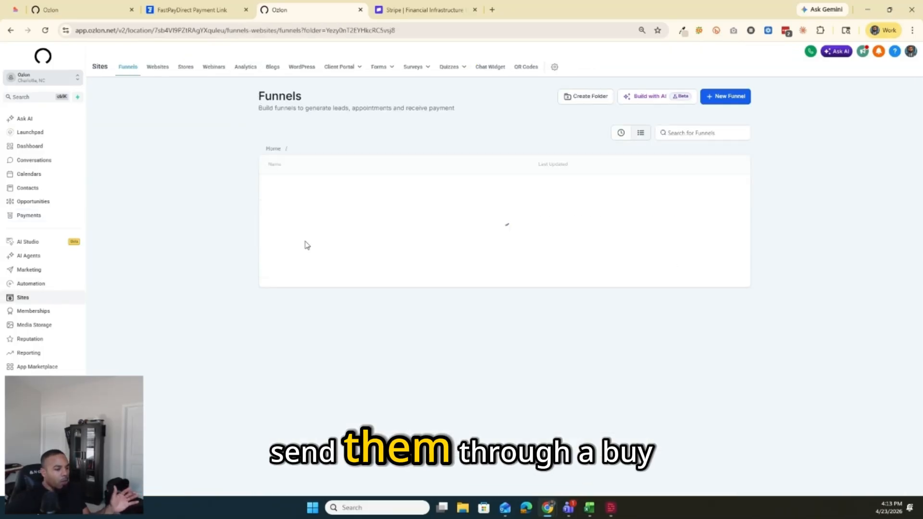
pyautogui.click(622, 133)
pyautogui.click(307, 190)
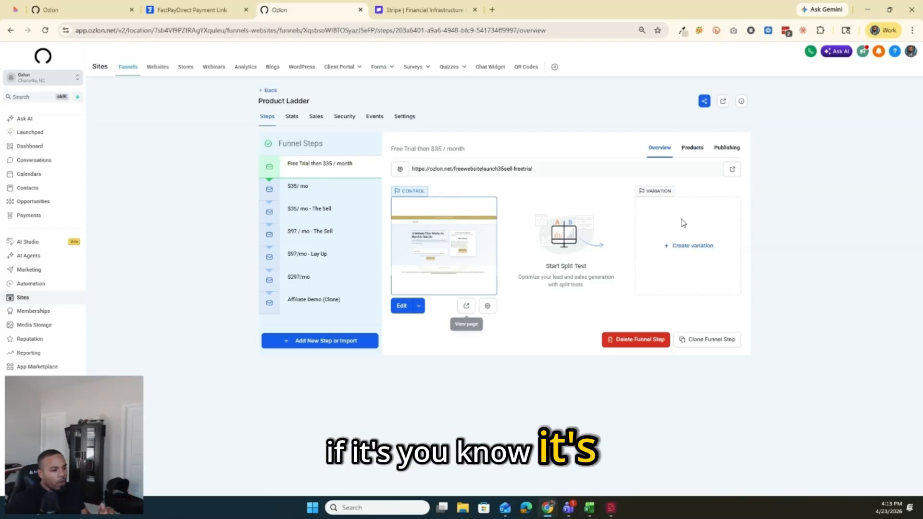
# Step: View the live page of the "Free Trial then $35 / month" funnel step and open its order form
pyautogui.click(731, 169)
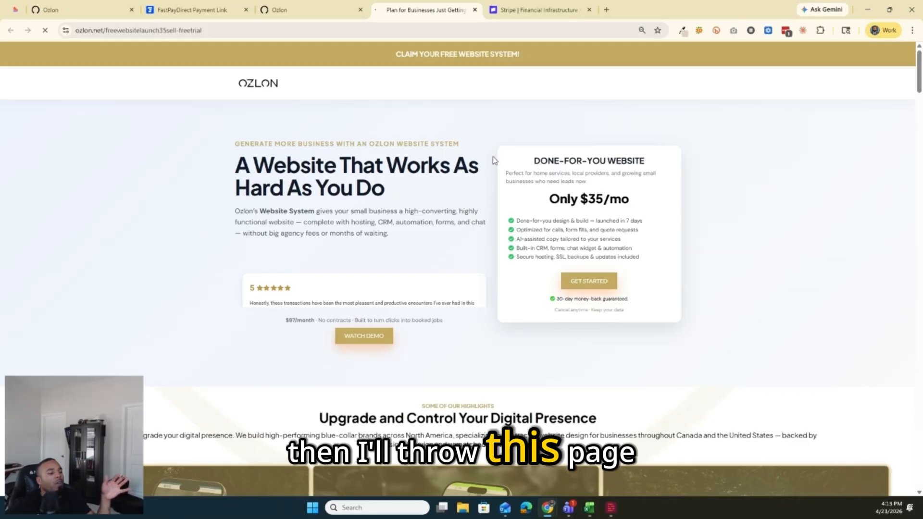
pyautogui.click(595, 289)
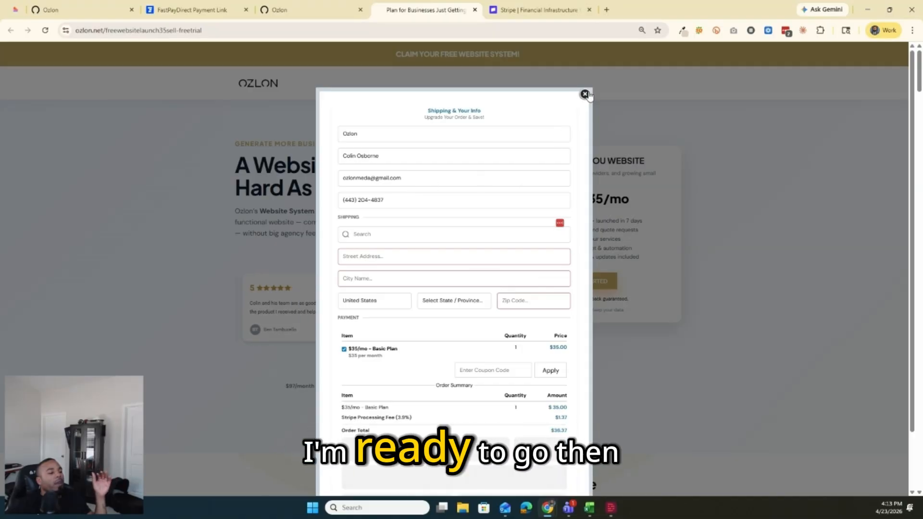
# Step: Select the "$35/ mo" step of the Product Ladder funnel and open its live page
pyautogui.click(308, 10)
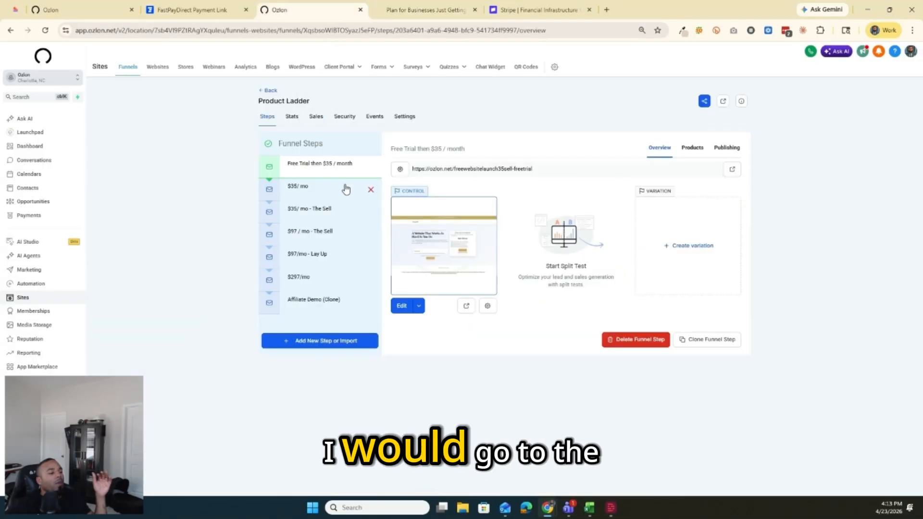
pyautogui.click(334, 192)
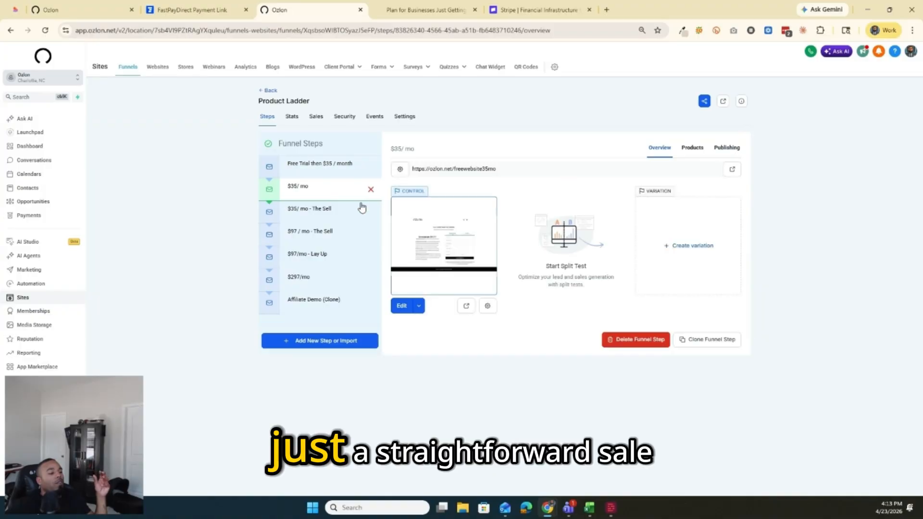
pyautogui.click(730, 168)
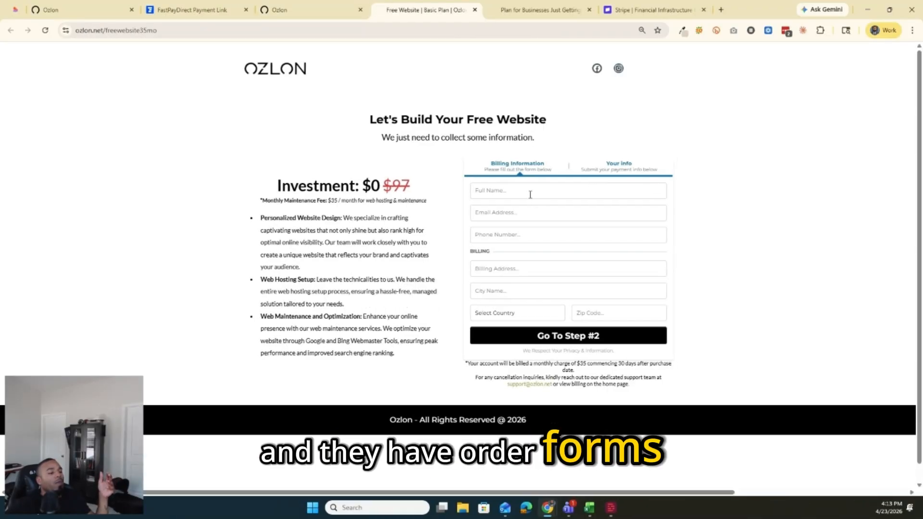
# Step: Check the products attached to the "$35/ mo" funnel step and reopen its live order page from the overview
pyautogui.click(284, 10)
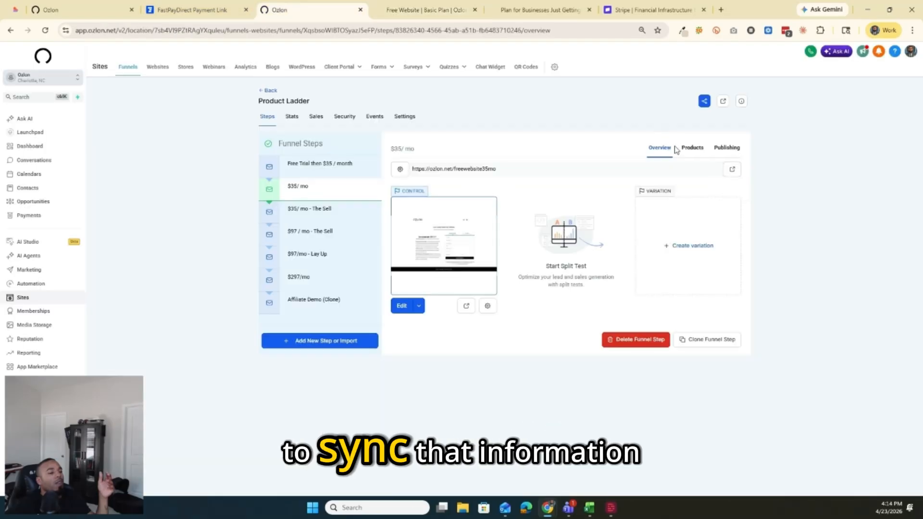
pyautogui.click(691, 147)
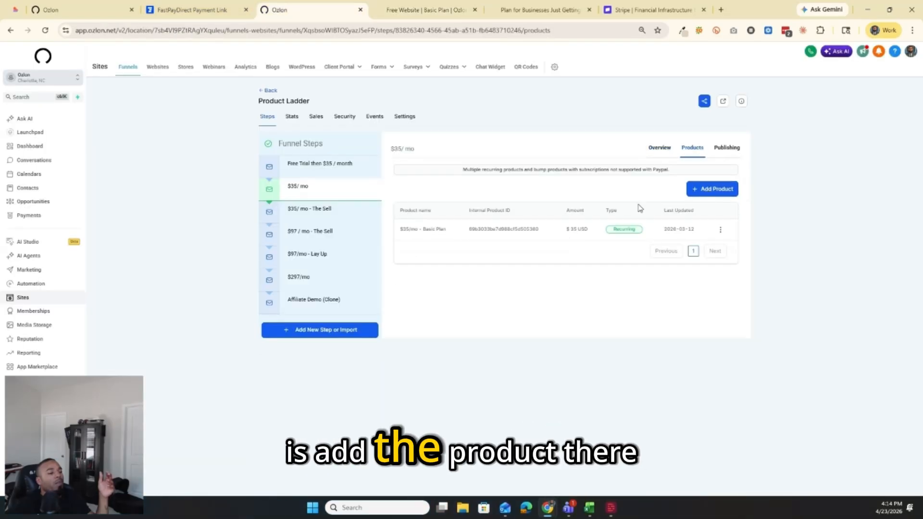
pyautogui.click(334, 192)
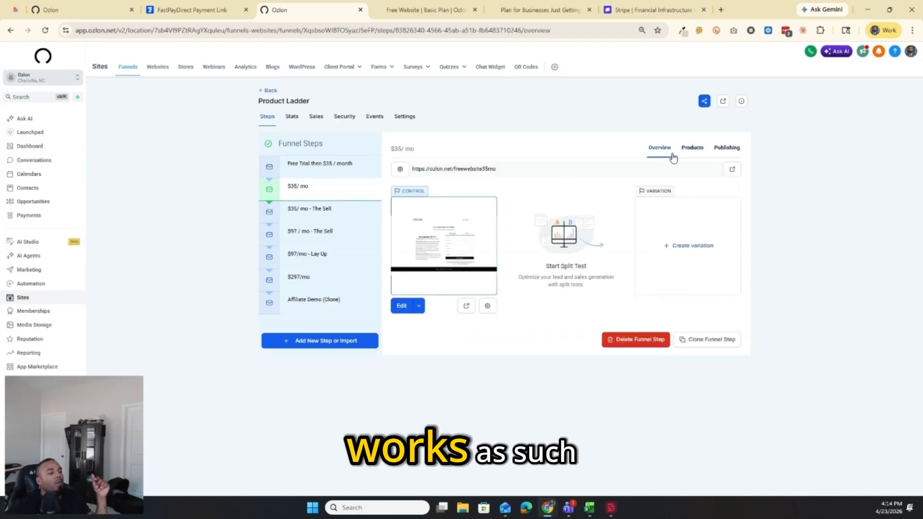
pyautogui.click(732, 170)
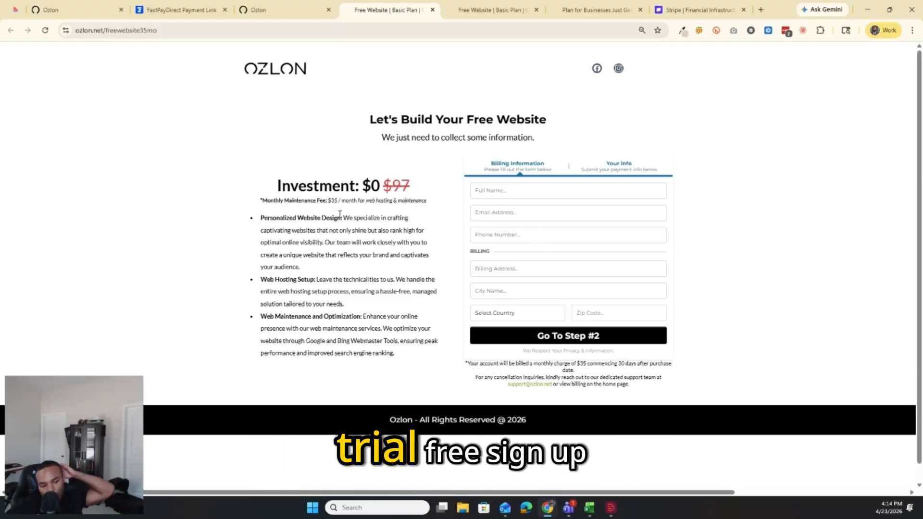
# Step: Return to the Ozlon account and open the customer notification settings in the payments area
pyautogui.click(294, 12)
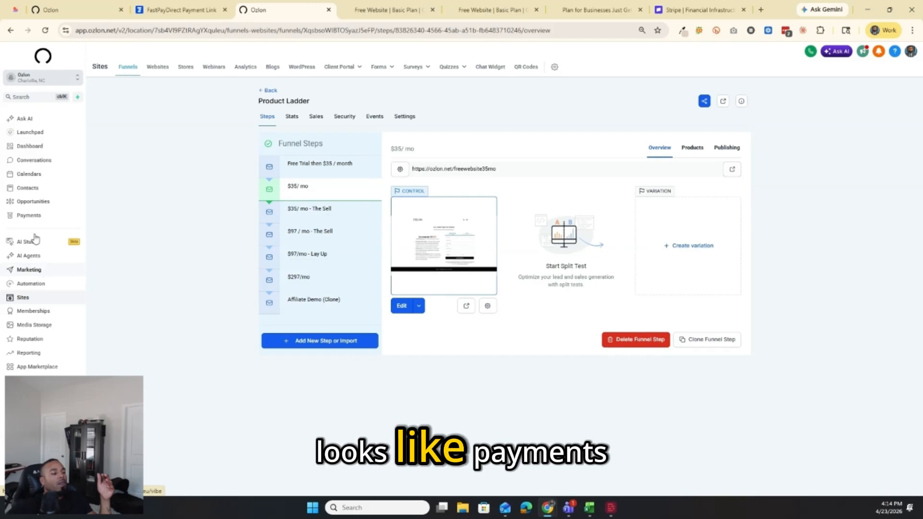
pyautogui.click(38, 216)
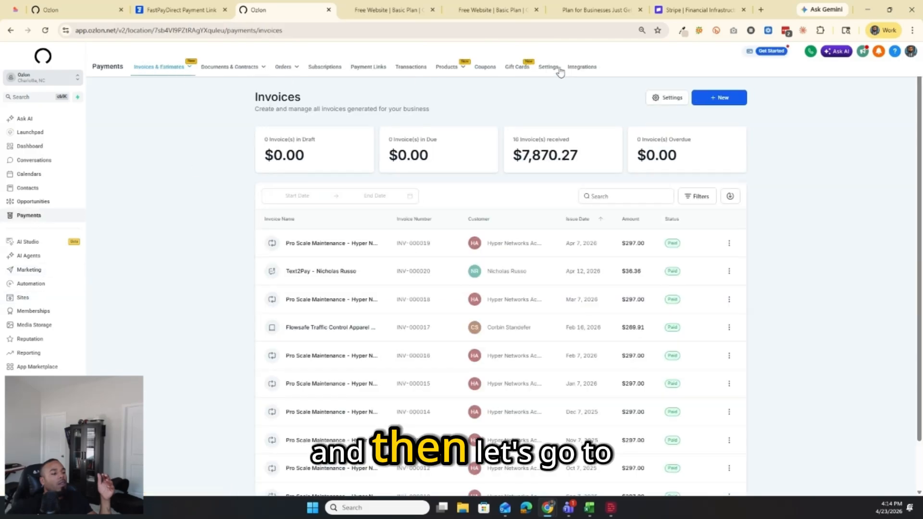
pyautogui.click(543, 70)
pyautogui.click(137, 159)
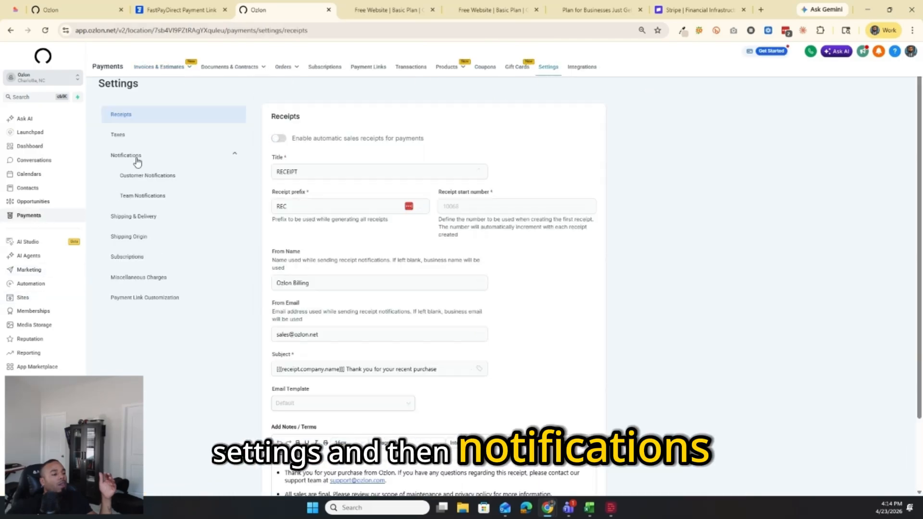
pyautogui.click(153, 175)
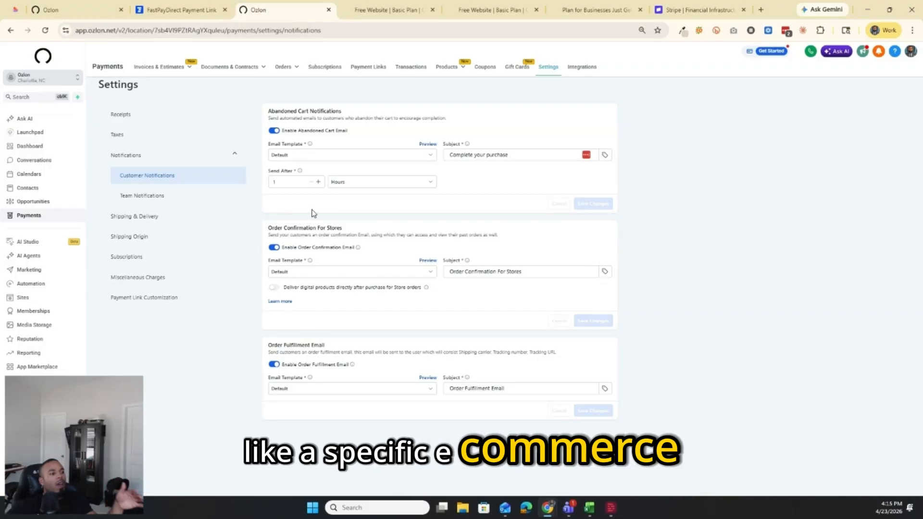
# Step: Review the payment settings for receipts, team notifications and failed subscription payments
pyautogui.click(173, 114)
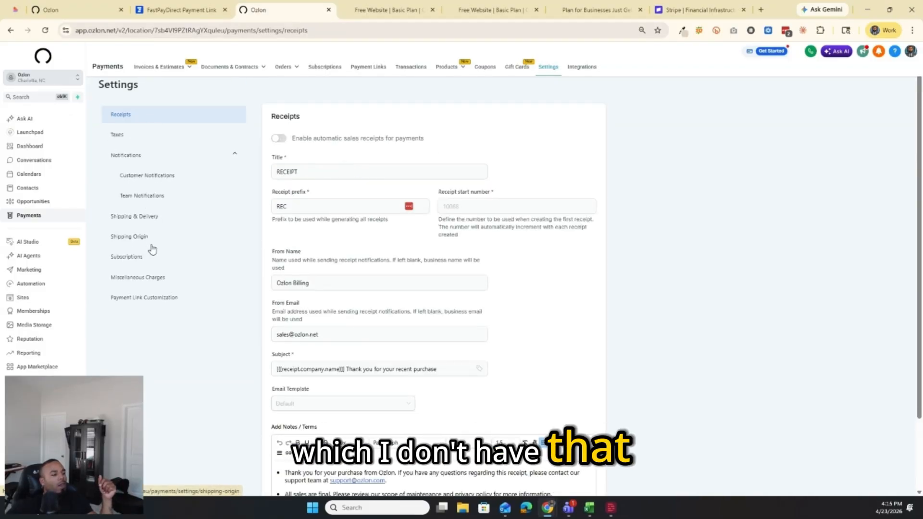
pyautogui.click(157, 193)
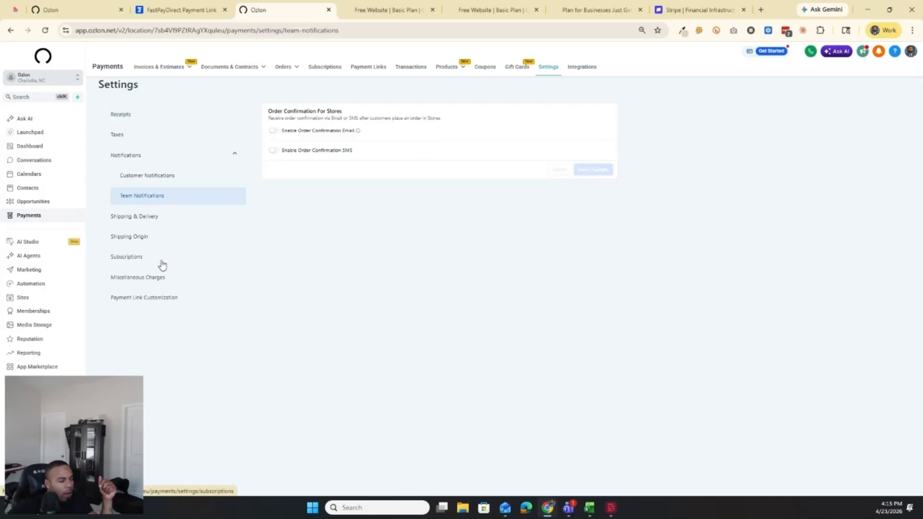
pyautogui.click(162, 264)
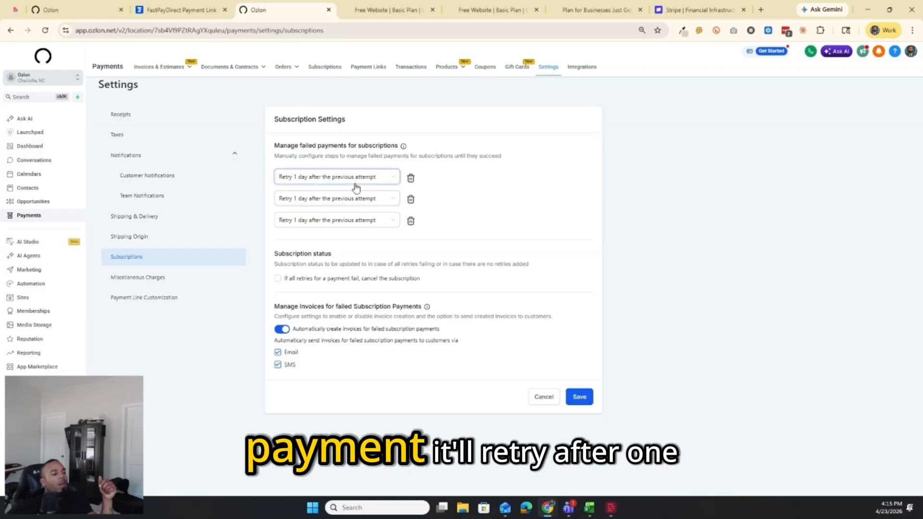
# Step: Examine the miscellaneous processing charges, revisiting the receipt and customer notification settings before returning to them
pyautogui.click(180, 282)
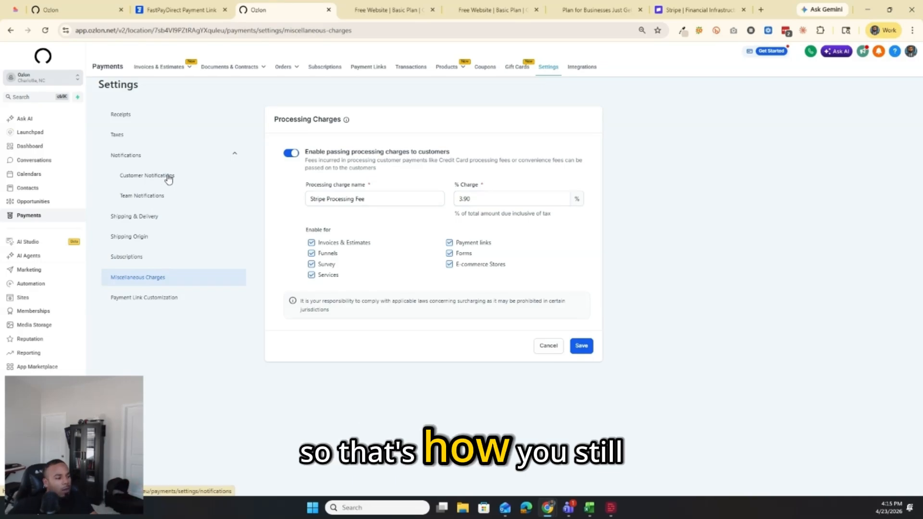
pyautogui.click(161, 118)
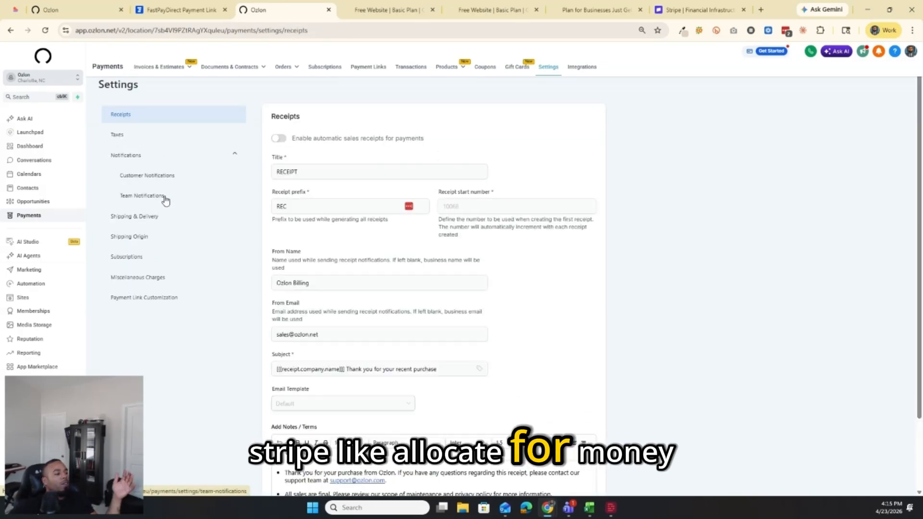
pyautogui.click(151, 176)
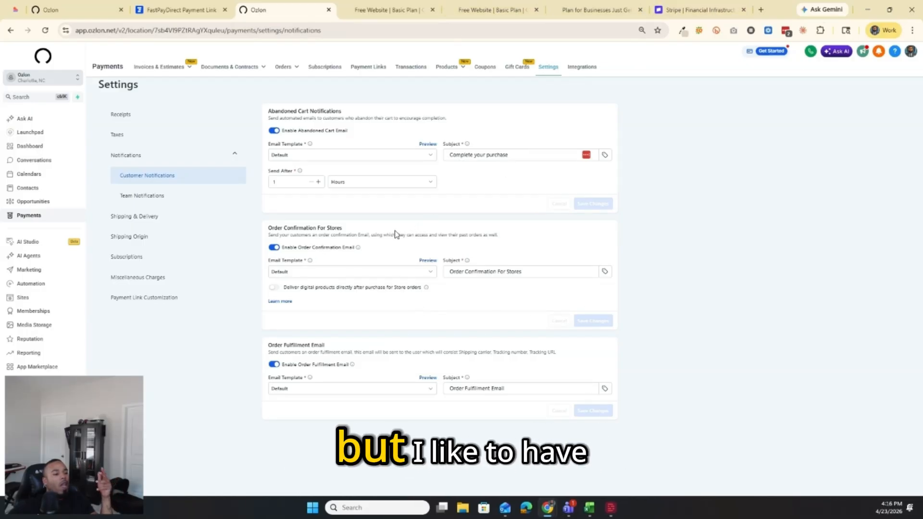
pyautogui.click(168, 284)
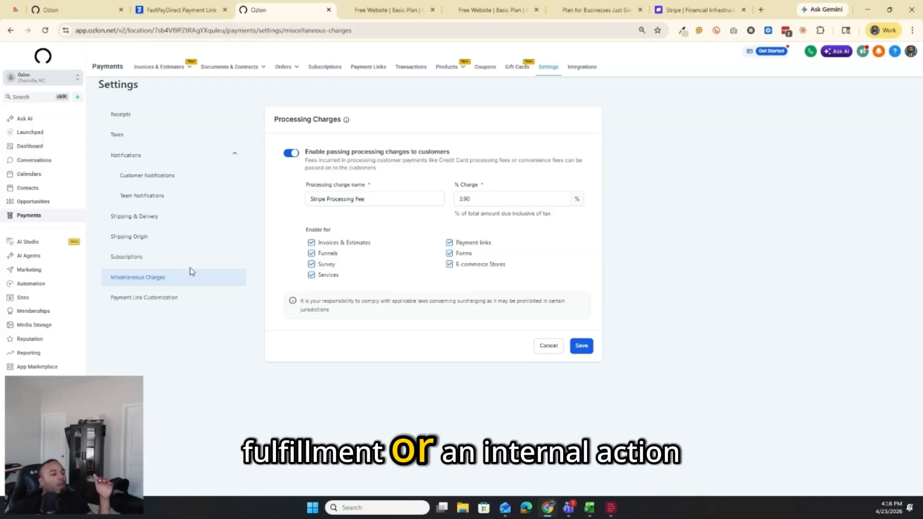
# Step: Open the automation workflow list and browse its folders
pyautogui.click(53, 285)
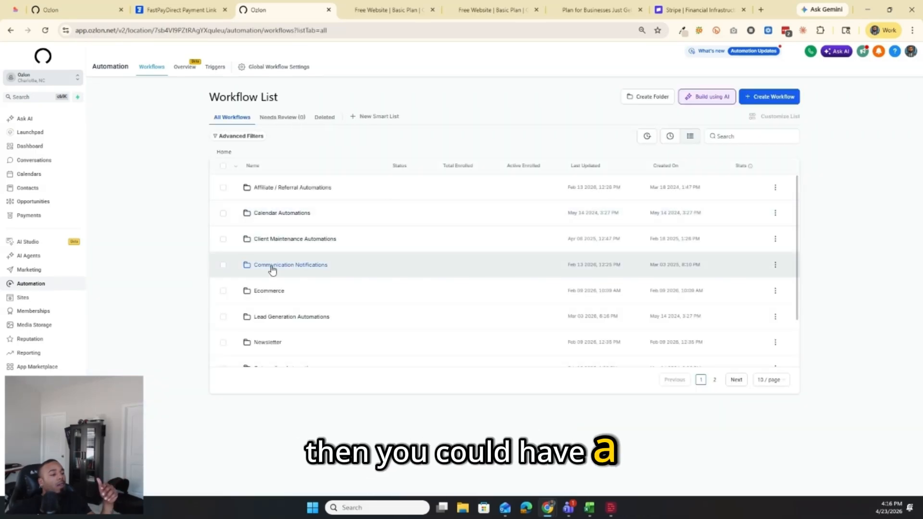
pyautogui.scroll(-3, 258, 288)
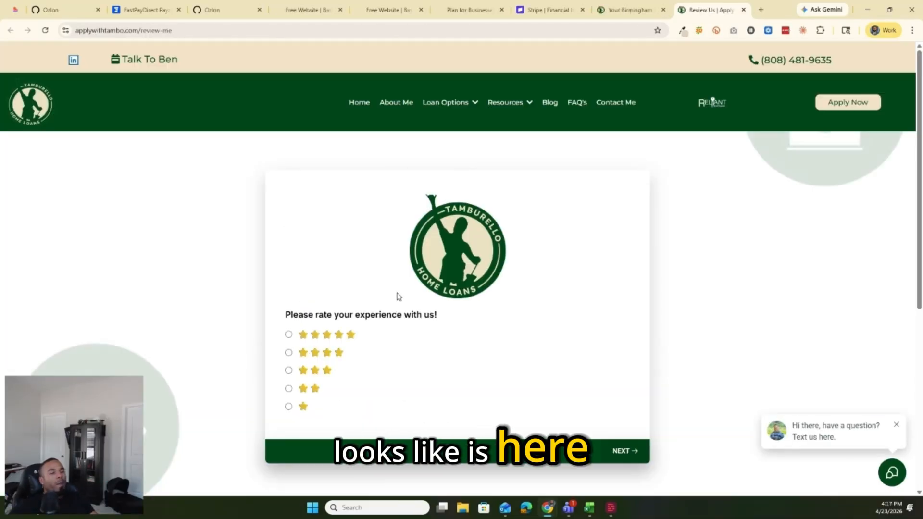
# Step: Test the four-star and three-star ratings on the Tamburello Home Loans review page, and return to the Ozlon workflow list
pyautogui.click(289, 353)
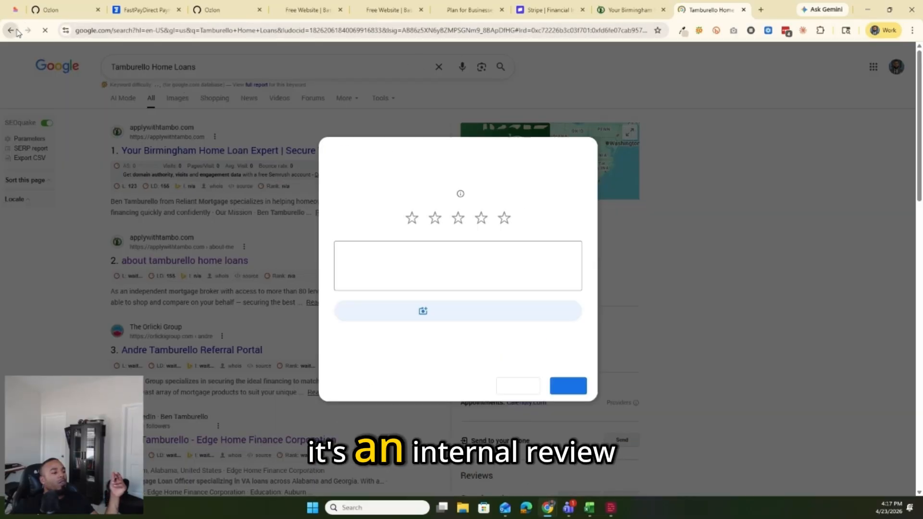
pyautogui.click(11, 30)
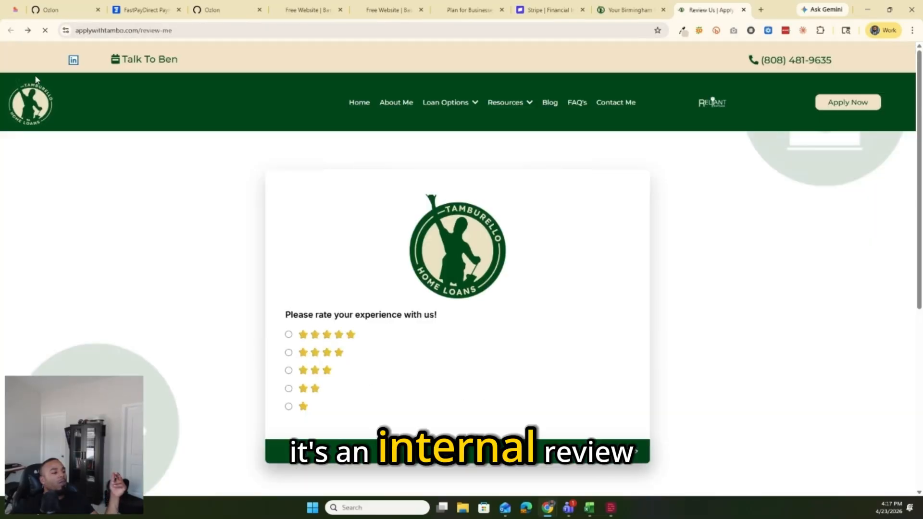
pyautogui.click(289, 371)
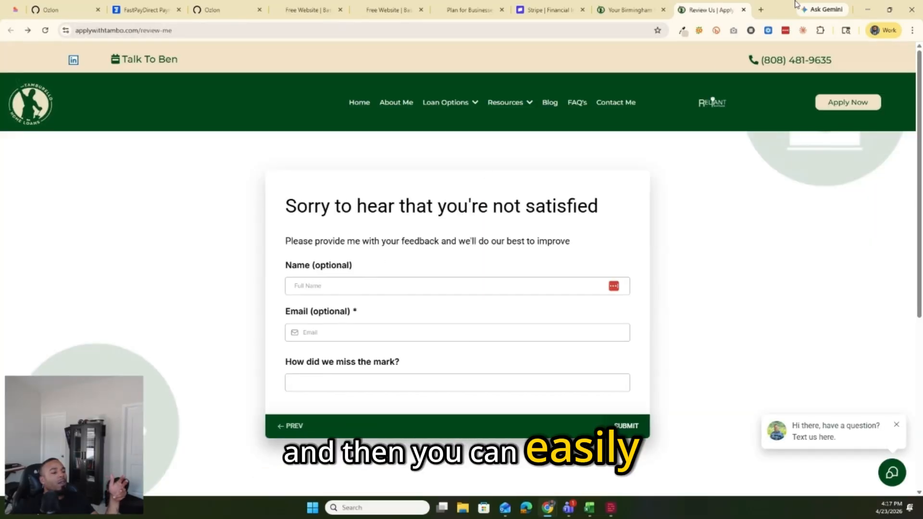
pyautogui.click(224, 9)
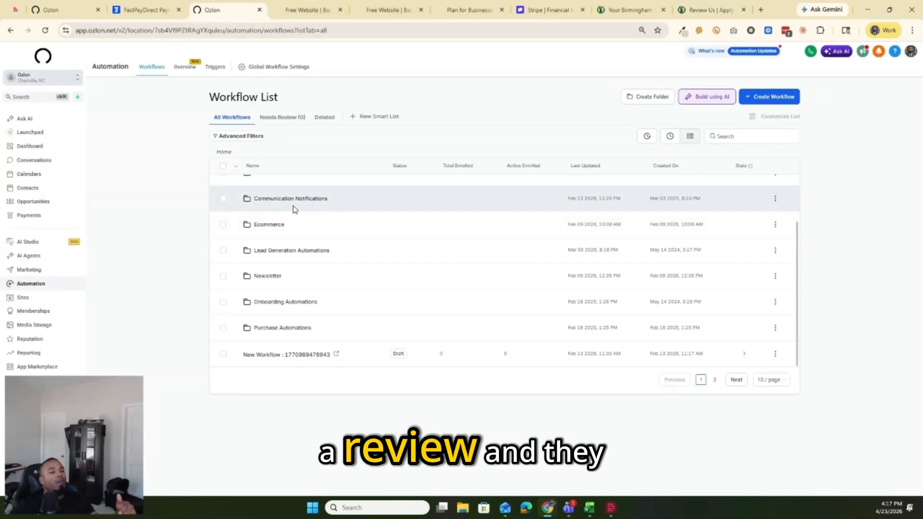